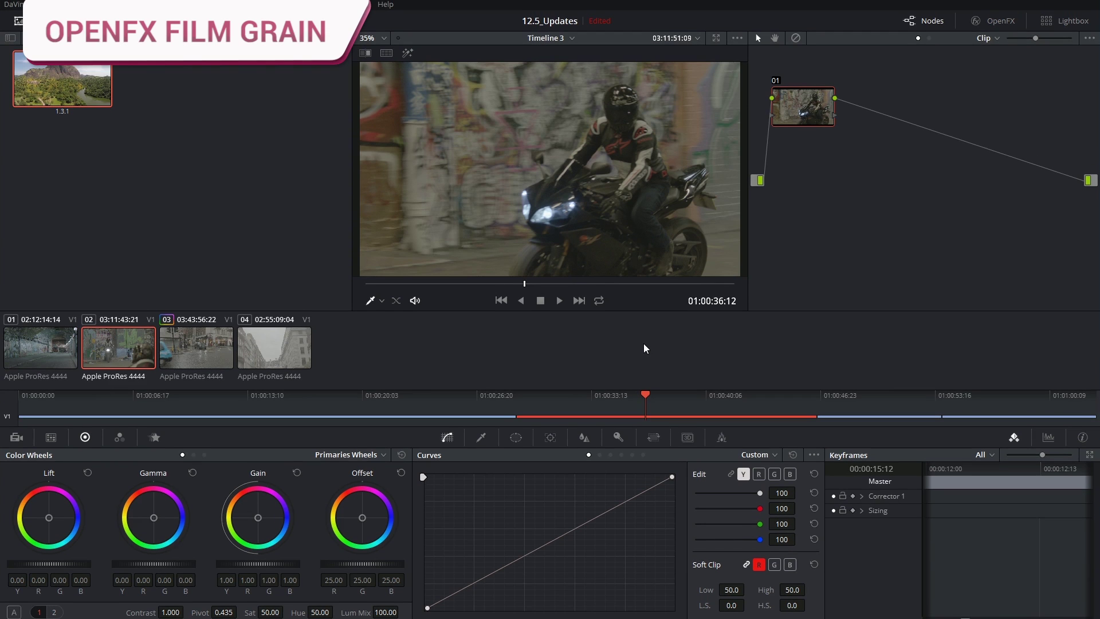
Step: Apply ResolveFX Film Grain from the OpenFX library to node 01 of the motorbike clip
click(1001, 22)
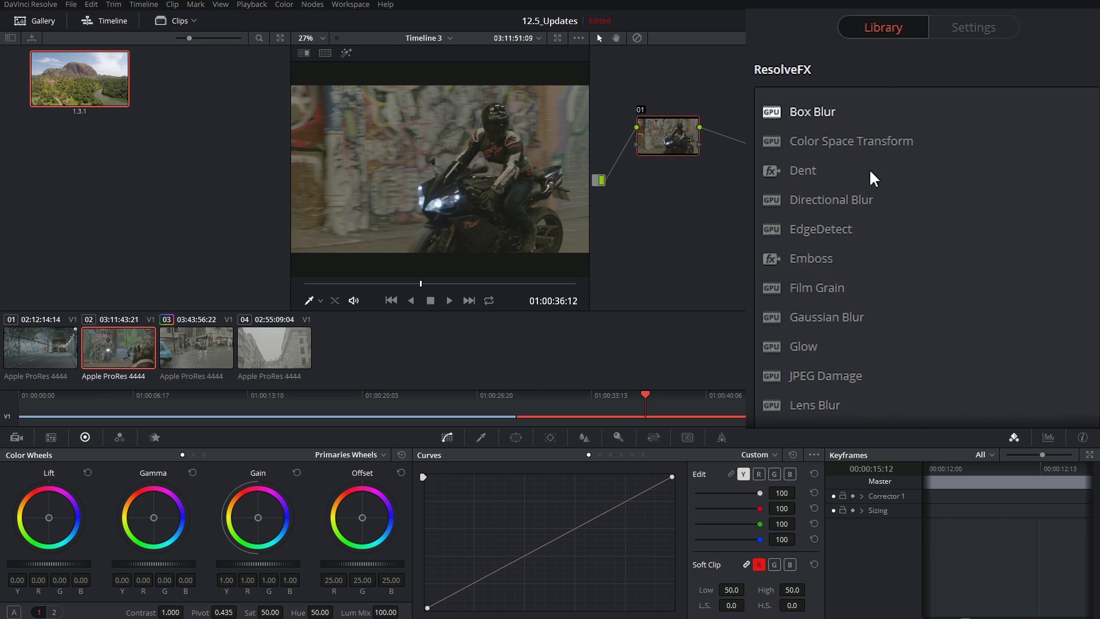
drag(827, 298, 665, 137)
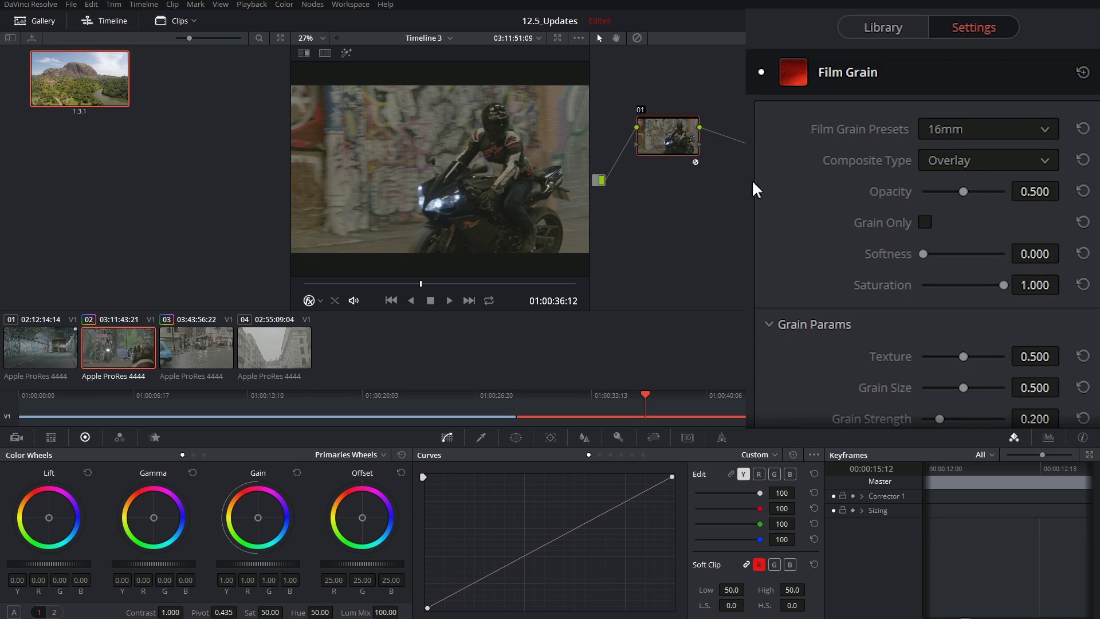
Step: Keep Film Grain at the 16mm preset with Overlay as the composite type
scroll(854, 221, down, 4)
scroll(854, 221, up, 4)
click(977, 127)
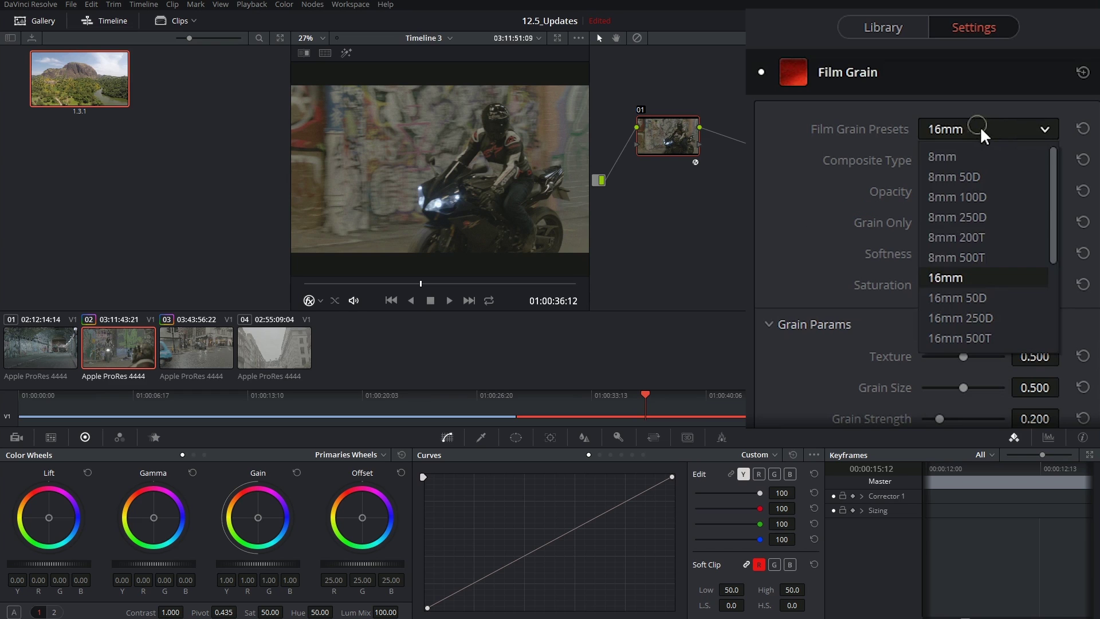
click(945, 278)
click(955, 161)
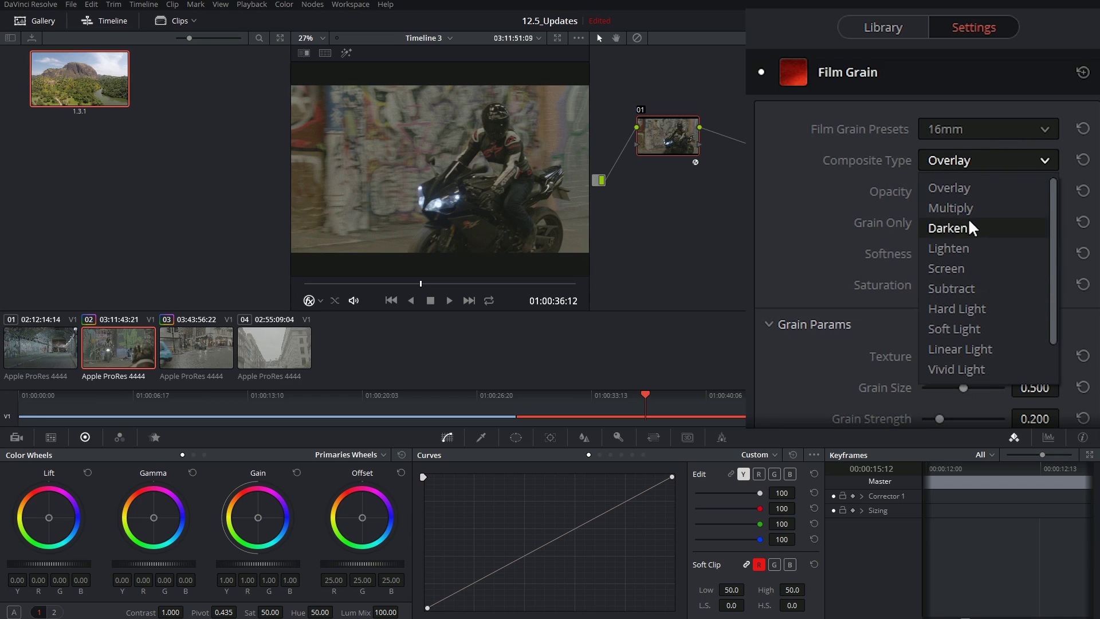
click(970, 189)
Step: Turn on Grain Only and enlarge the viewer to inspect the grain
click(925, 222)
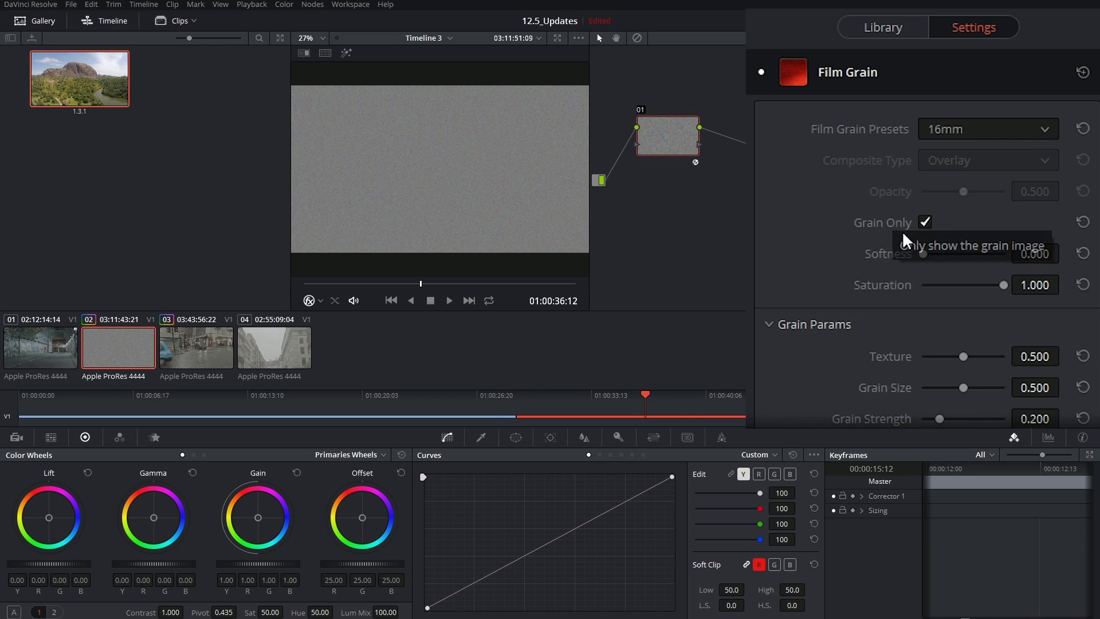
key(alt+f)
key(alt+f)
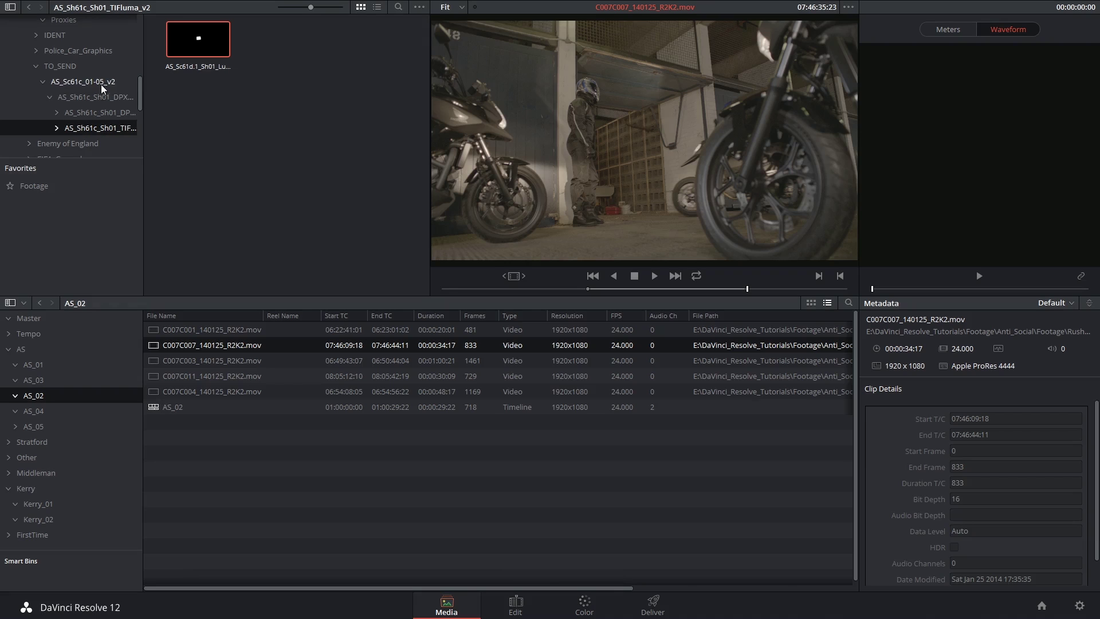
scroll(104, 85, up, 5)
scroll(105, 86, down, 4)
Step: Refresh the Footage favourite, show the media pool as thumbnails and preview Grain-5219-DCI4k_04.mov
click(46, 184)
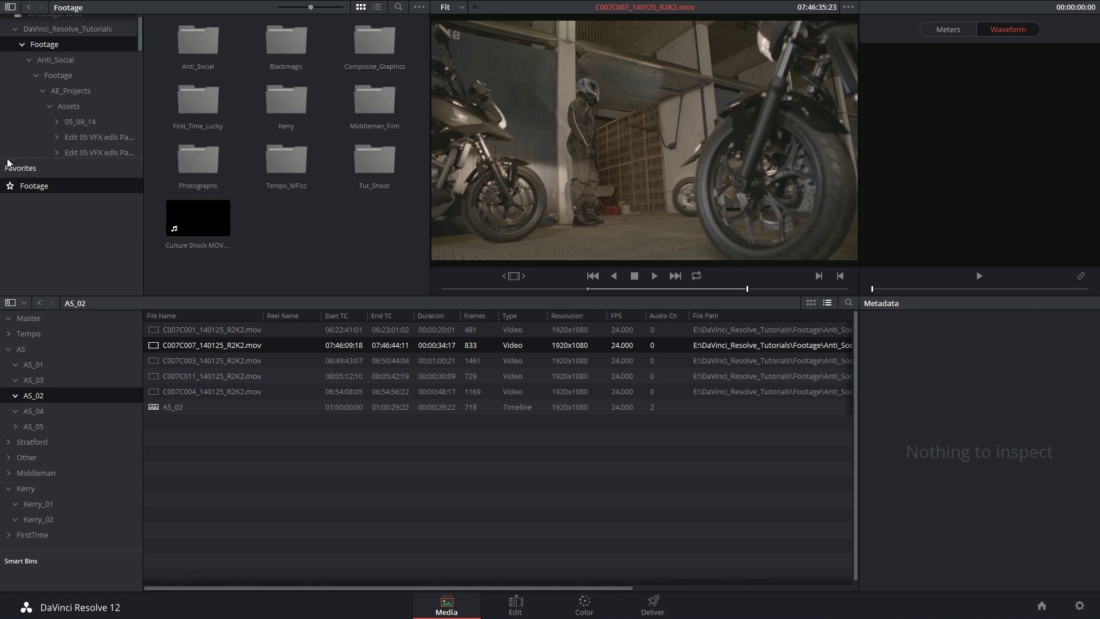
right_click(33, 182)
click(46, 187)
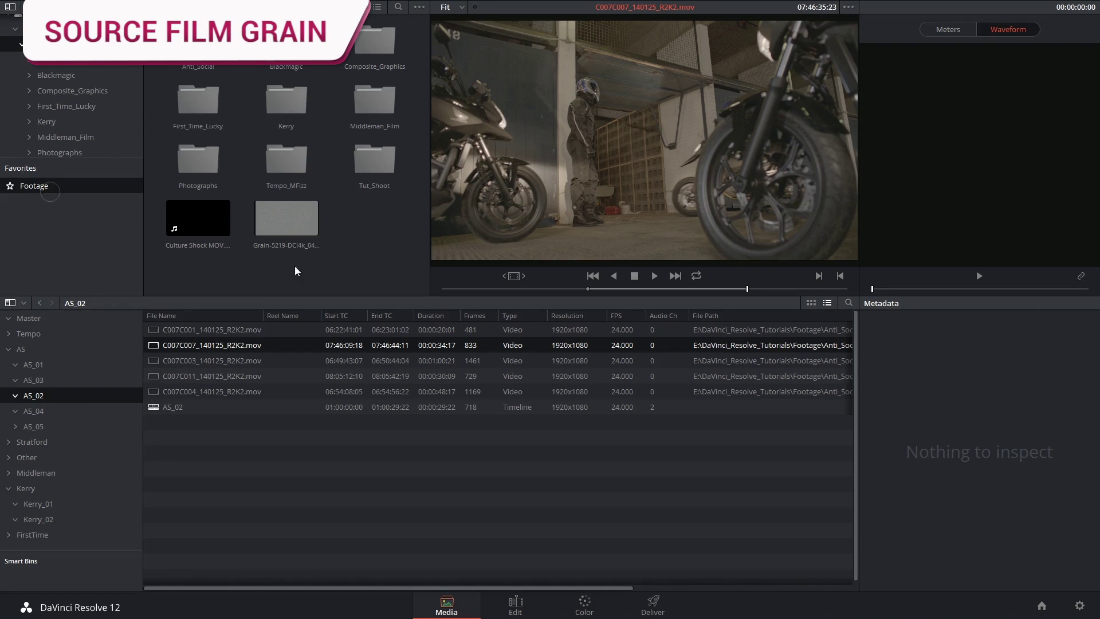
click(286, 218)
click(816, 305)
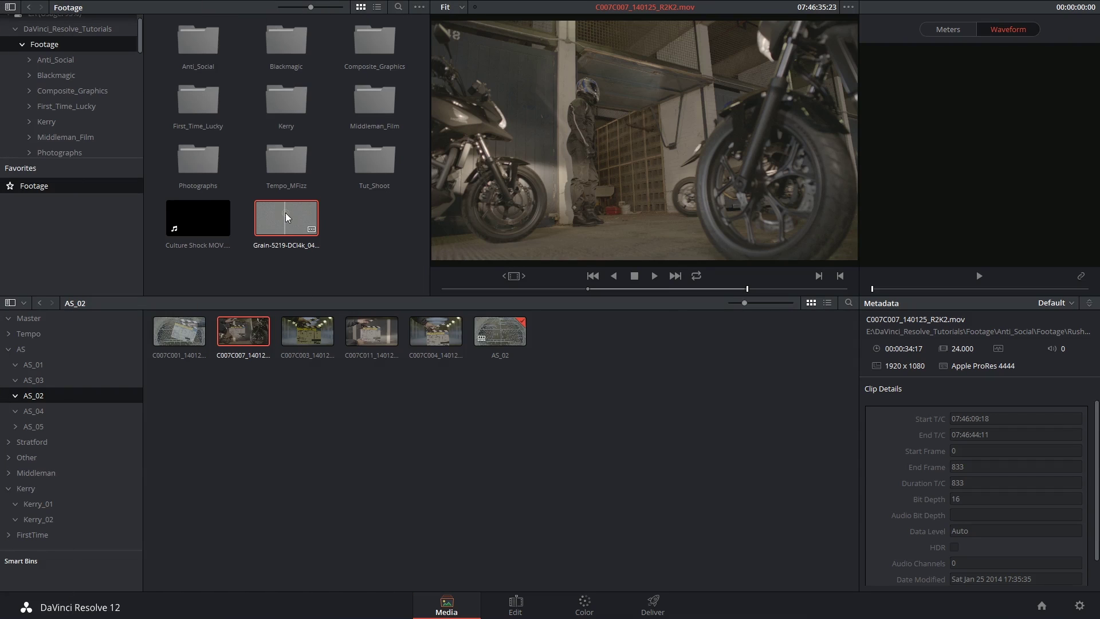
click(286, 213)
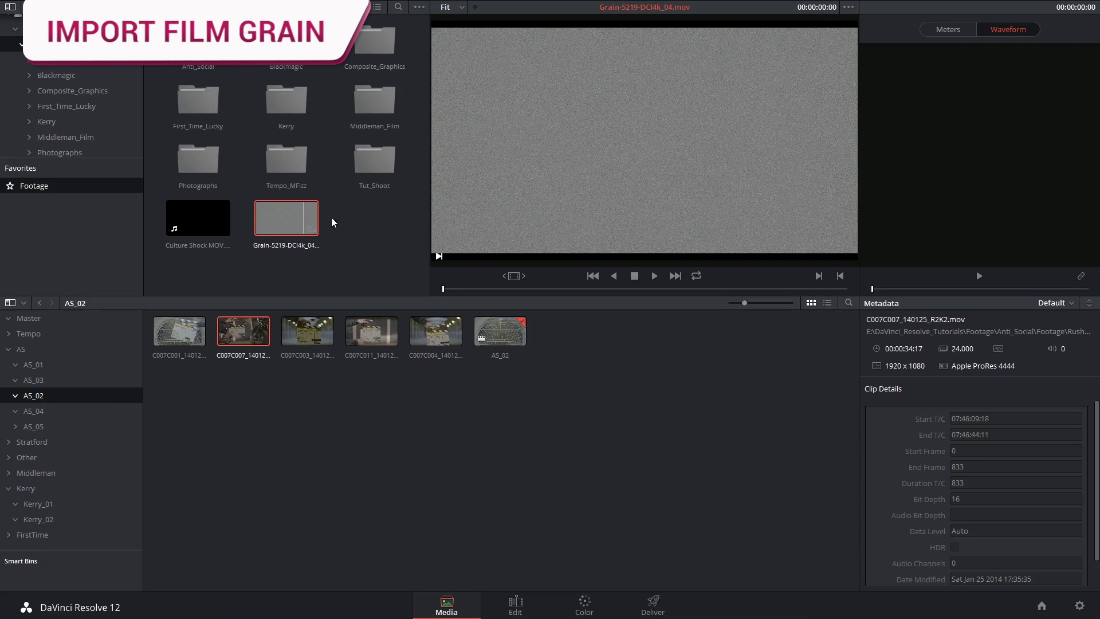
Step: Replace the plain drag-in with Add to Media Pool as a Matte for Grain-5219-DCI4k_04.mov
drag(274, 217, 384, 402)
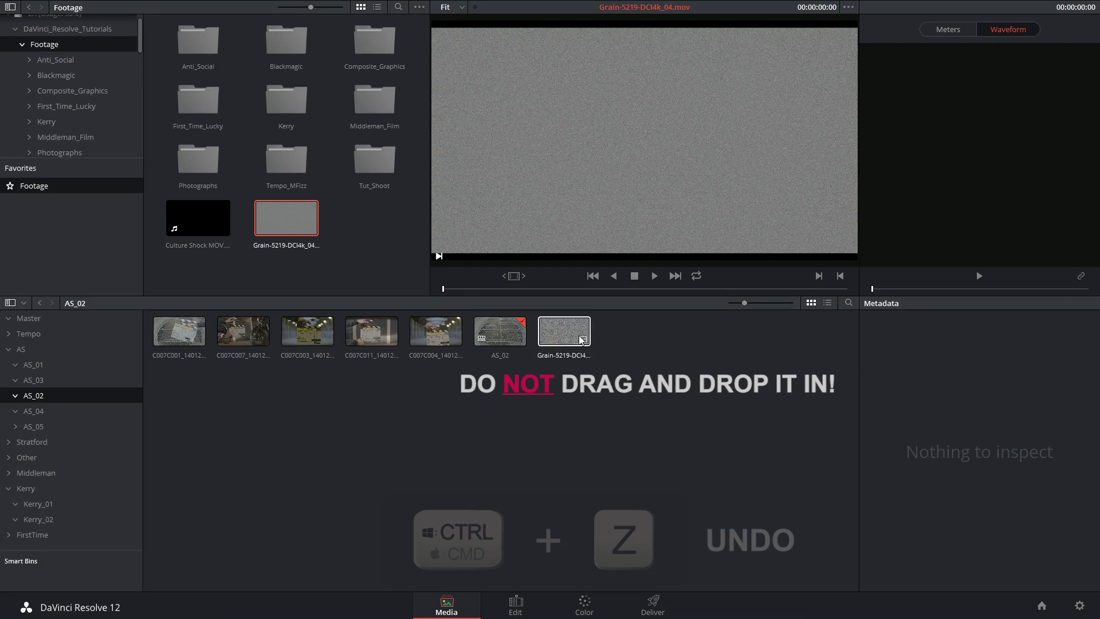
key(ctrl+z)
right_click(293, 227)
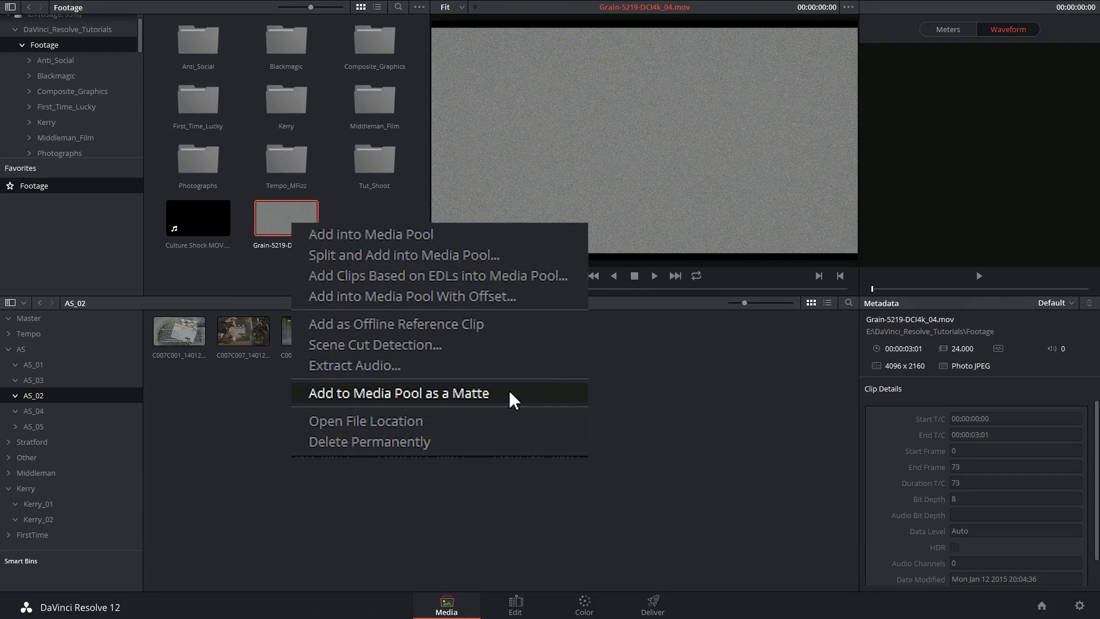
click(514, 400)
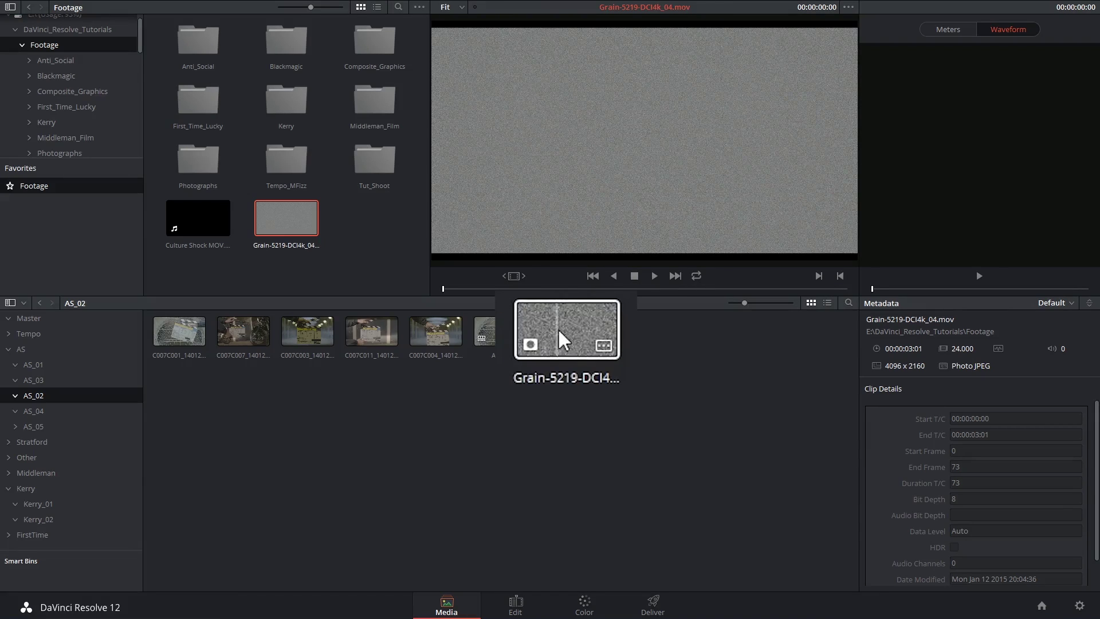
Step: Switch the Color page node editor from Clip to the Timeline node graph
click(584, 602)
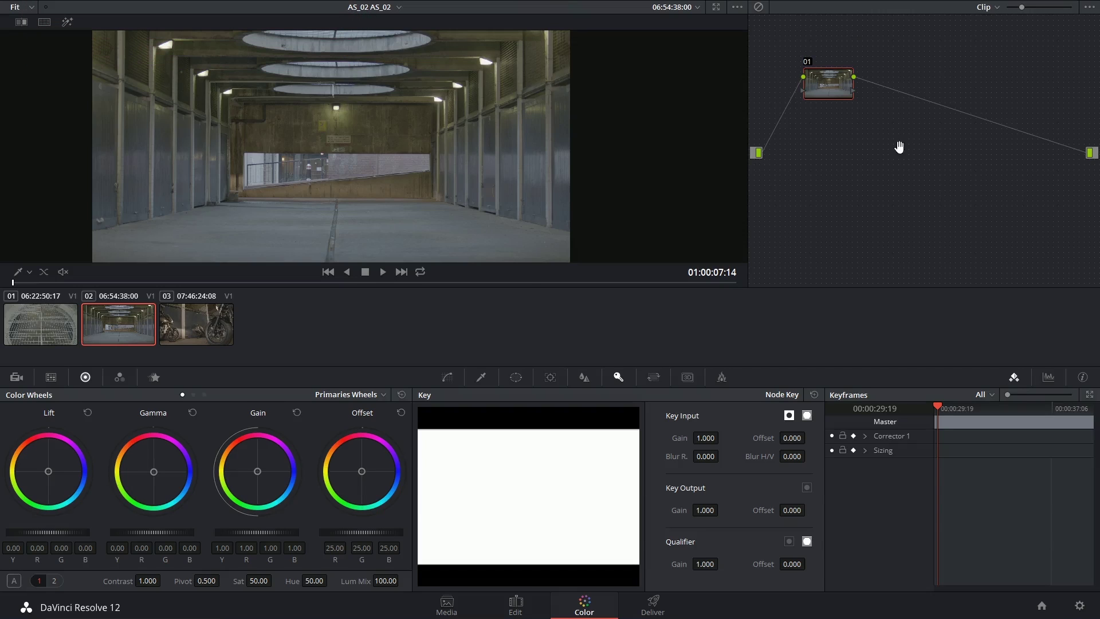
click(976, 10)
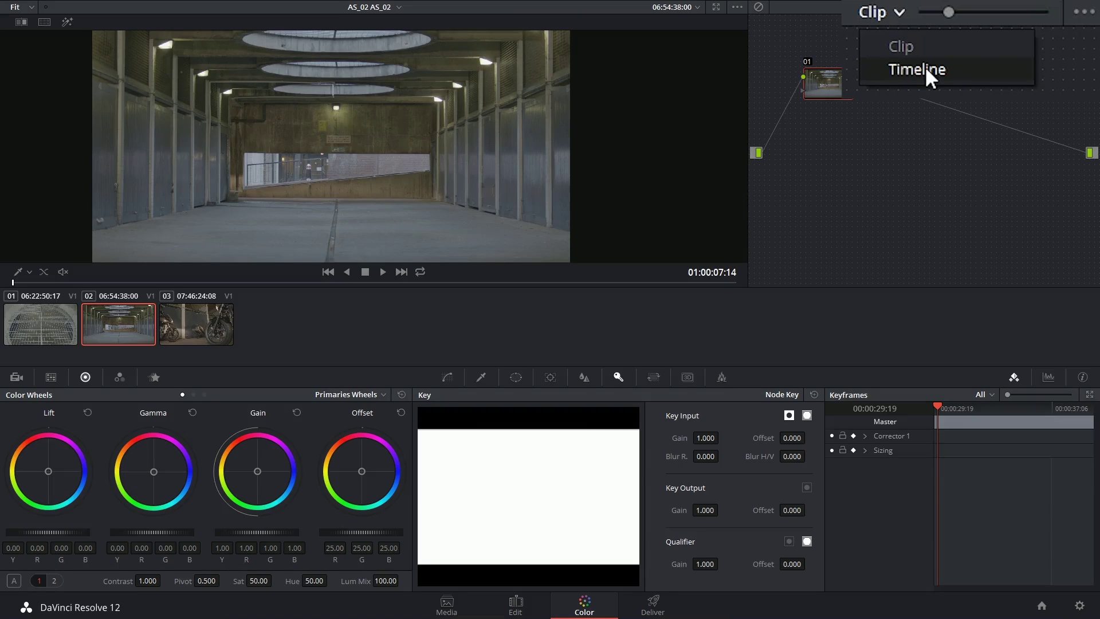
click(1009, 35)
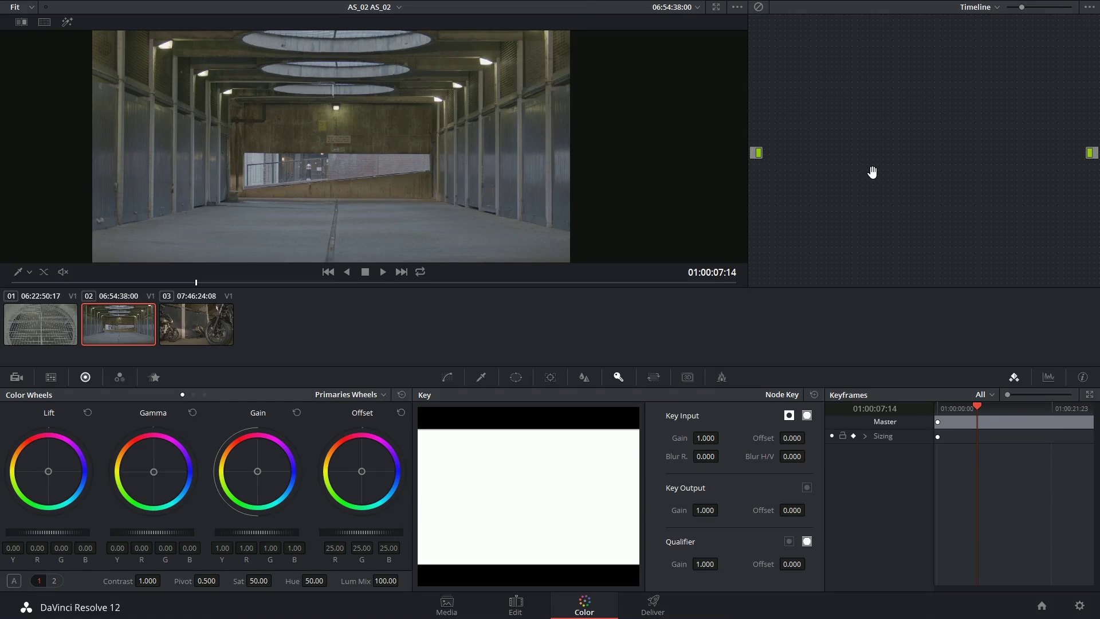
Step: Add a serial node and a Layer Mixer, spacing node 01 and the mixer apart
key(alt+s)
drag(836, 89, 840, 129)
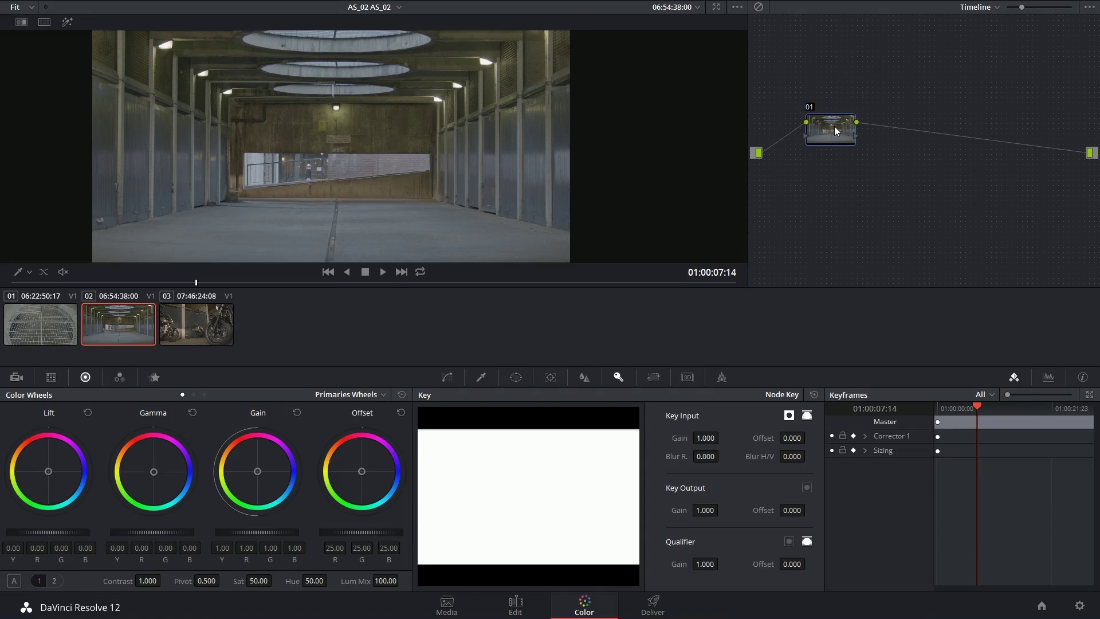
key(alt+l)
drag(868, 137, 928, 139)
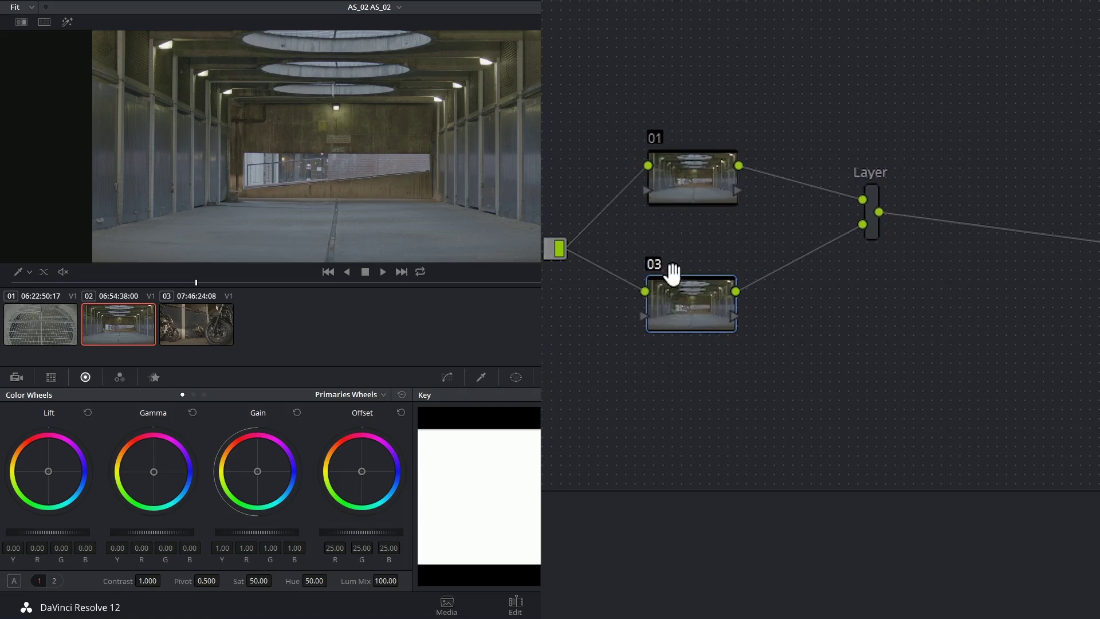
Step: Disconnect node 03's source input and label node 03 'Grain'
click(606, 271)
key(Delete)
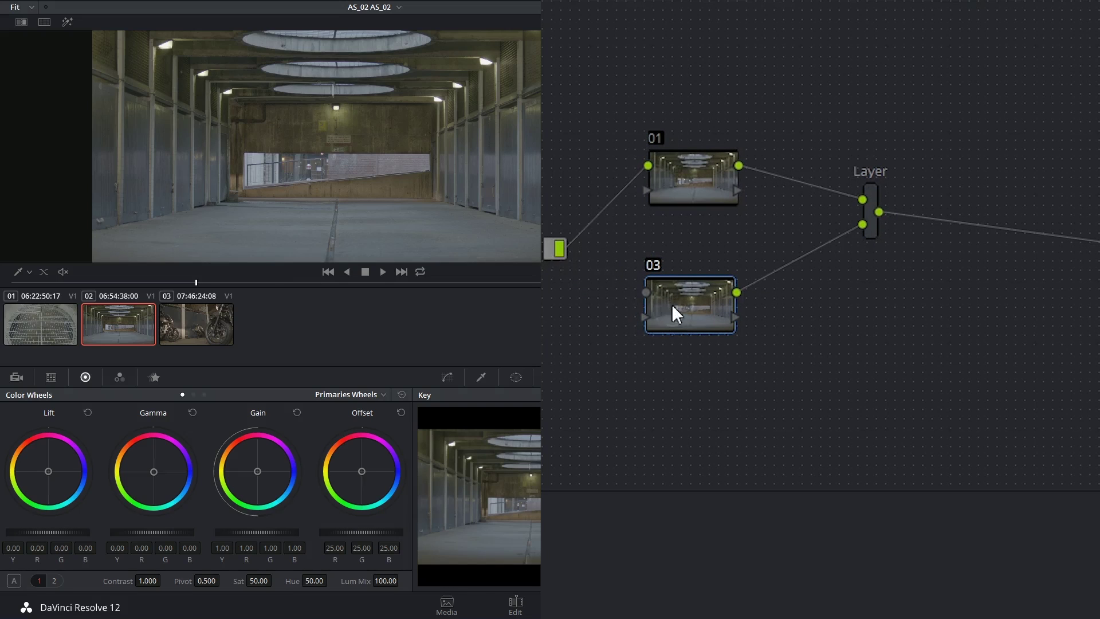
drag(672, 303, 682, 305)
right_click(692, 293)
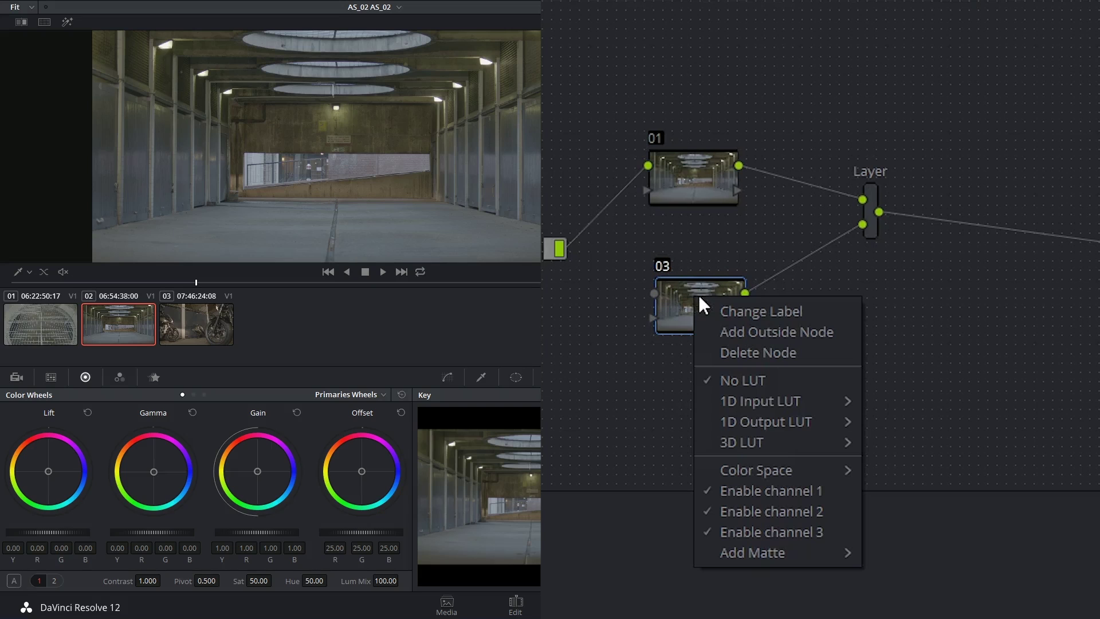
click(739, 306)
text(Grain)
key(Return)
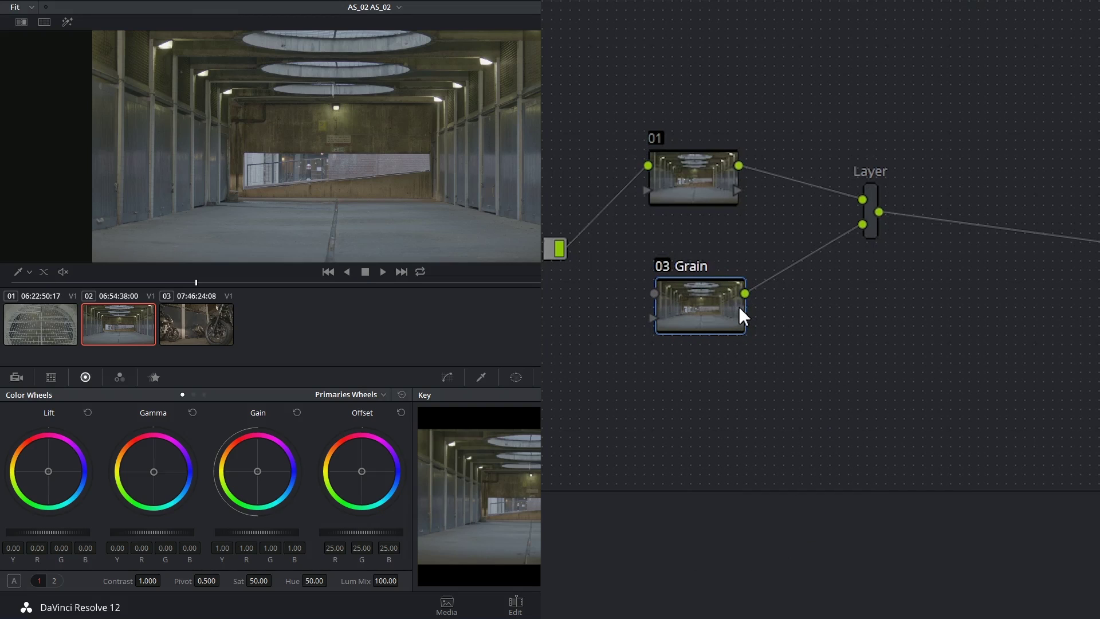
Step: Label node 01 'Timeline'
right_click(709, 177)
click(727, 181)
text(Timeline)
key(Return)
Step: Attach Grain-5219-DCI4k_04.mov to the Grain node as an external matte
drag(687, 294, 721, 285)
right_click(714, 285)
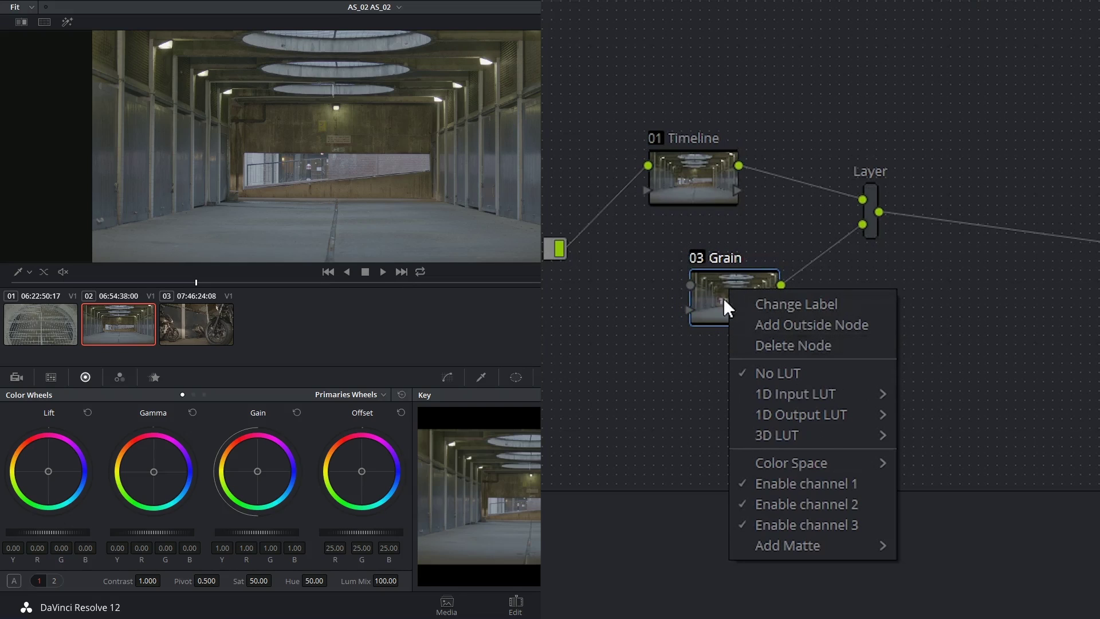
mouse_move(817, 549)
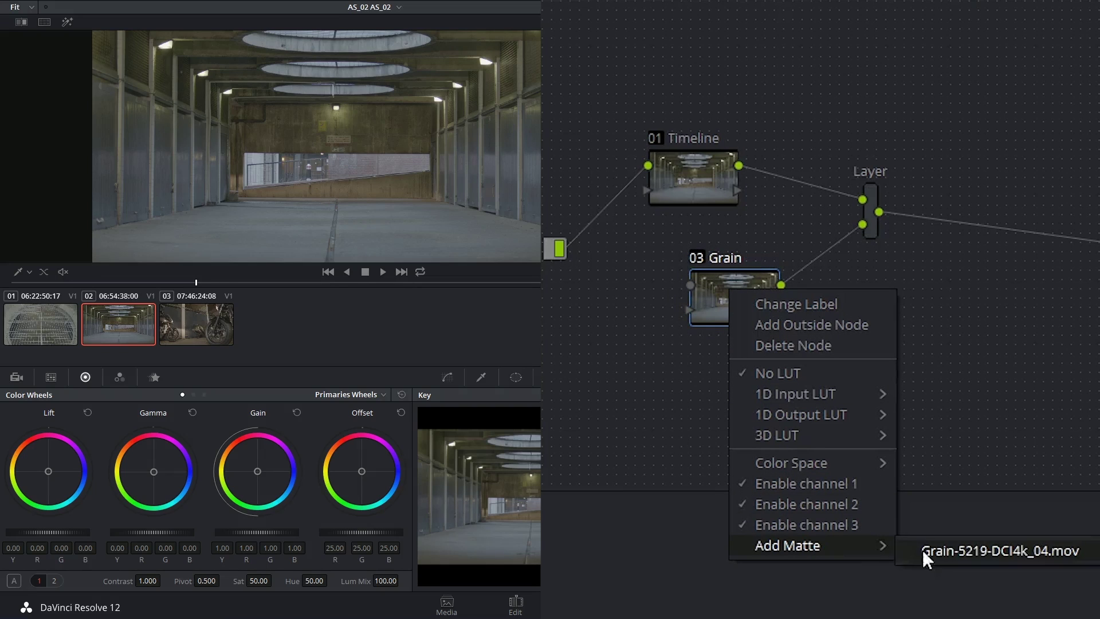
click(964, 548)
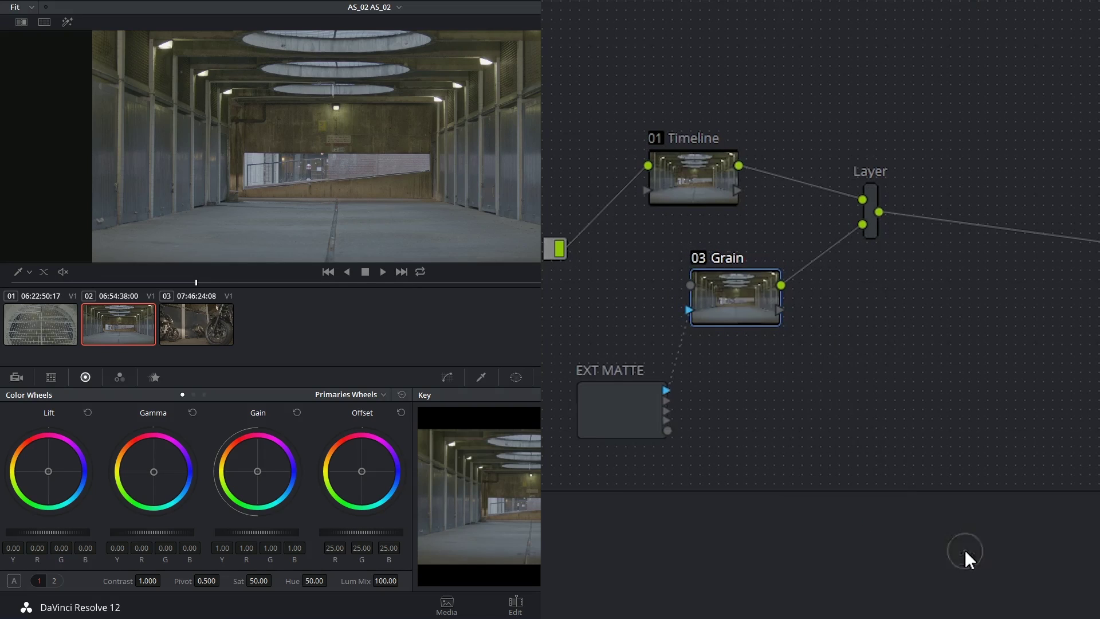
Step: Arrange the Grain, EXT MATTE and Timeline nodes into a tidy layout
drag(727, 290, 767, 310)
drag(624, 410, 628, 373)
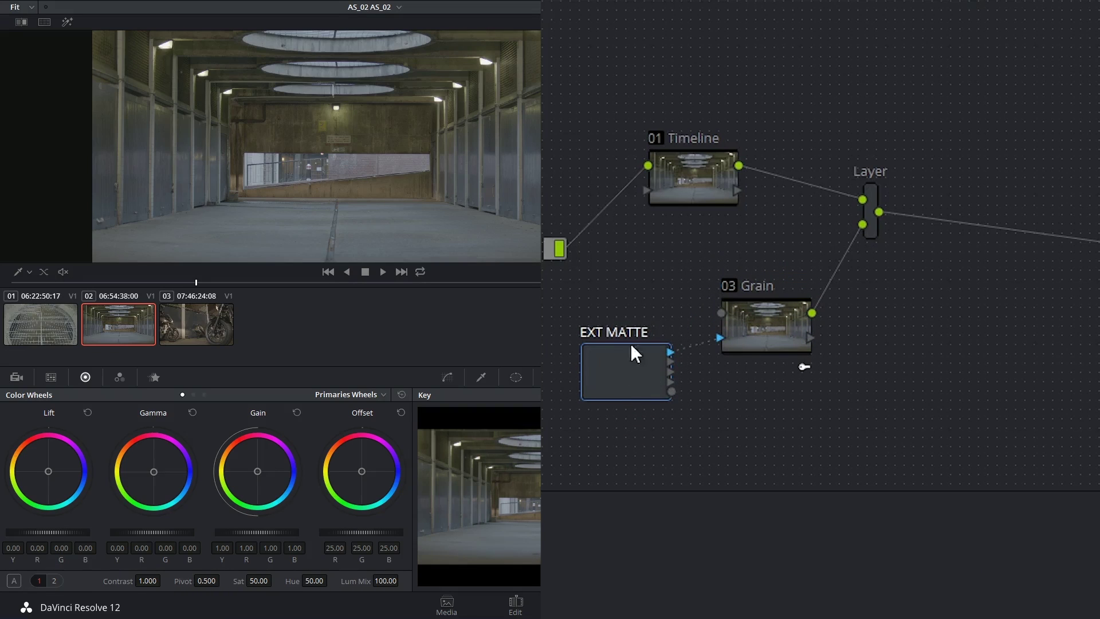
drag(760, 314, 756, 309)
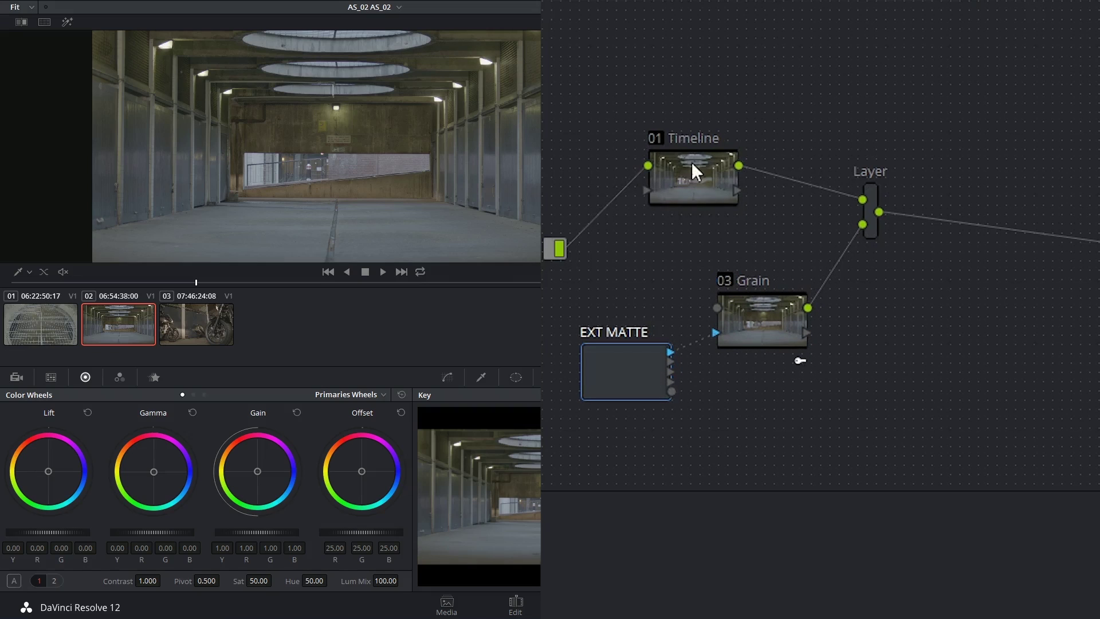
drag(692, 162, 729, 158)
mouse_move(745, 312)
mouse_down()
mouse_move(728, 320)
mouse_move(743, 328)
mouse_up()
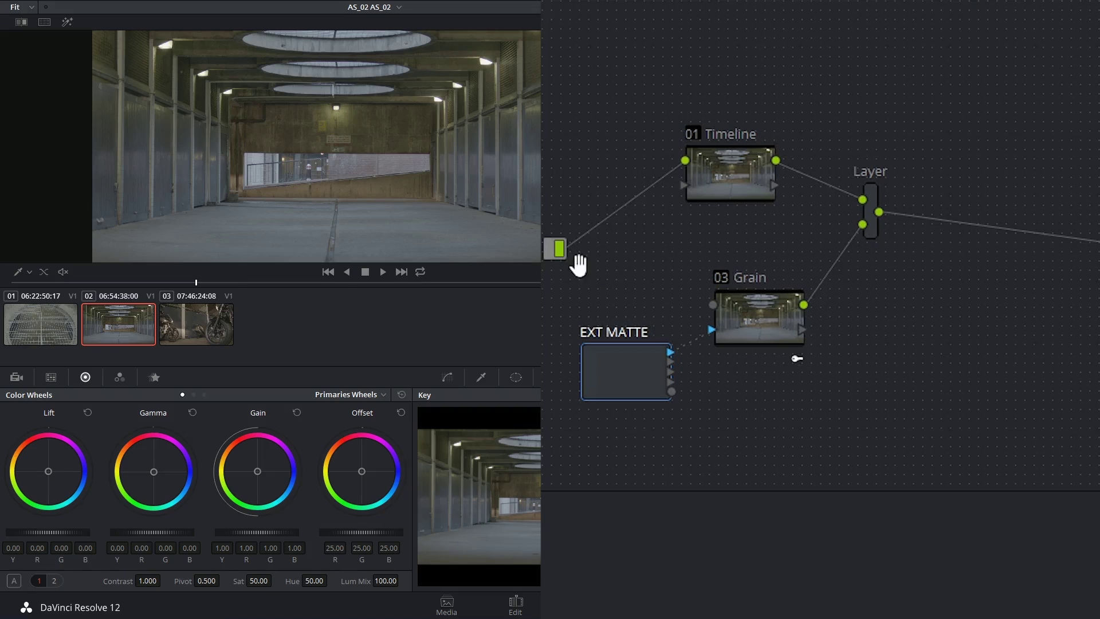
Step: Wire the EXT MATTE output into the Grain node and shift the Timeline and Layer nodes right
drag(634, 364, 713, 304)
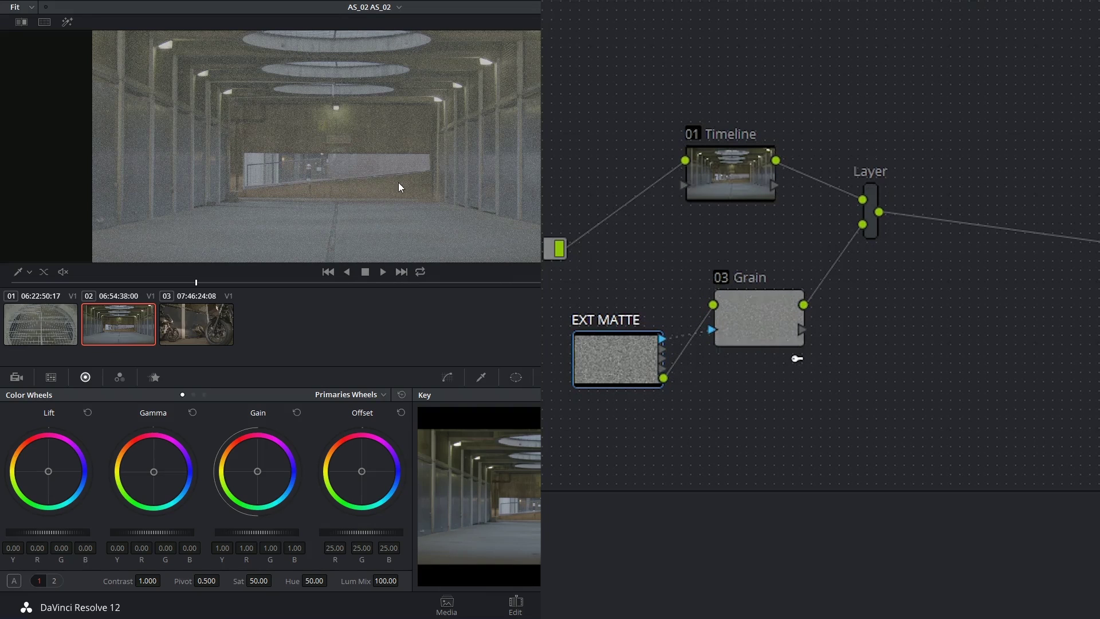
drag(636, 351, 740, 300)
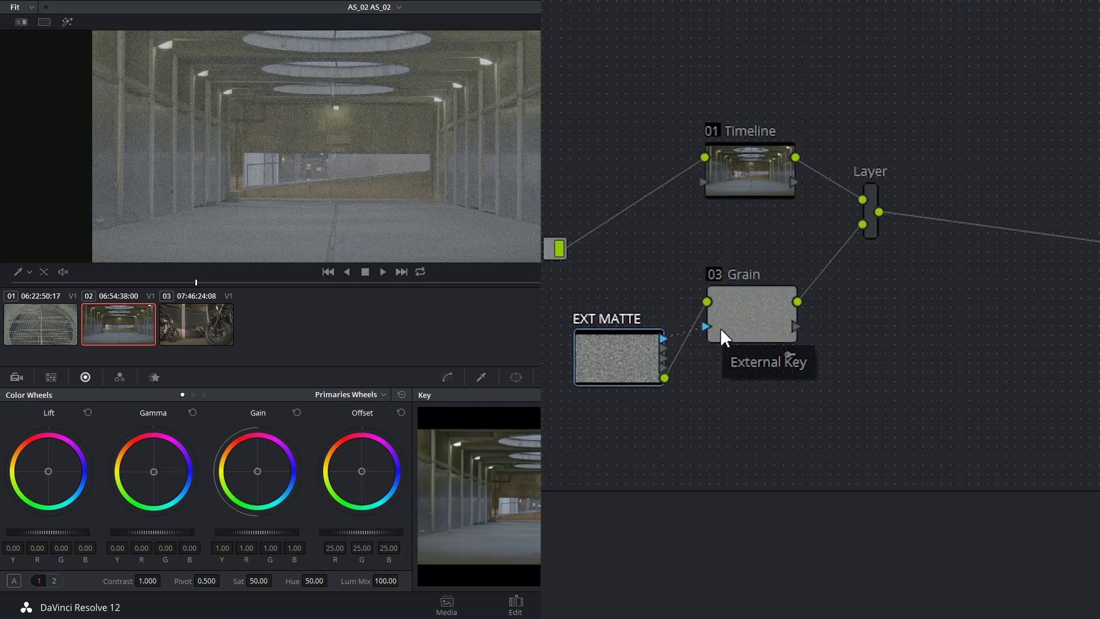
drag(875, 232, 898, 230)
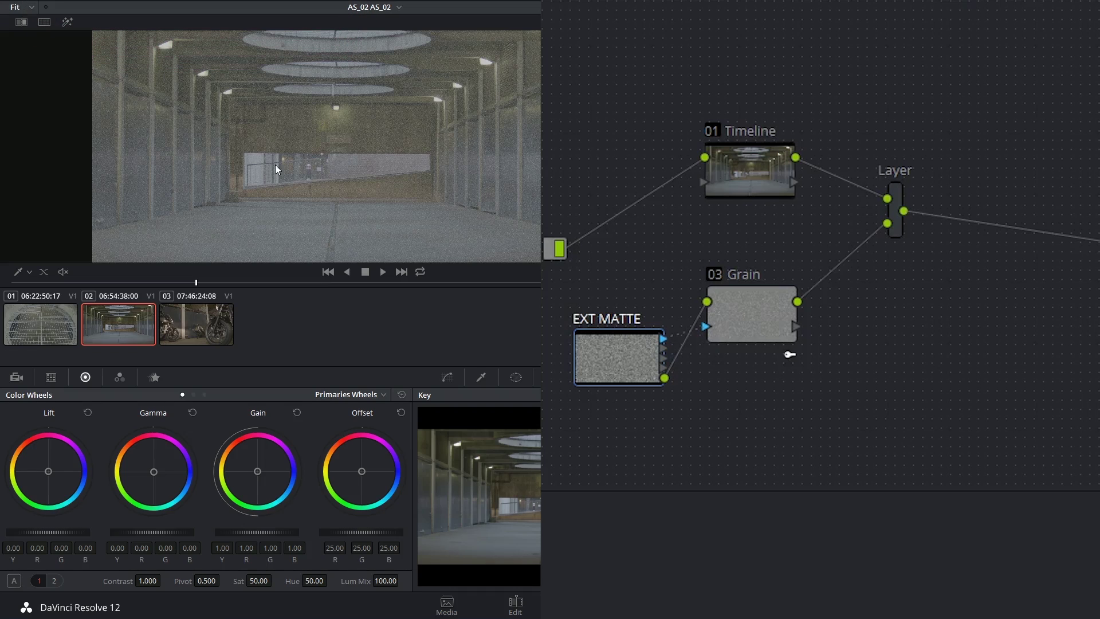
Step: Set the Layer node's composite mode to Overlay, then select the Grain node
right_click(899, 227)
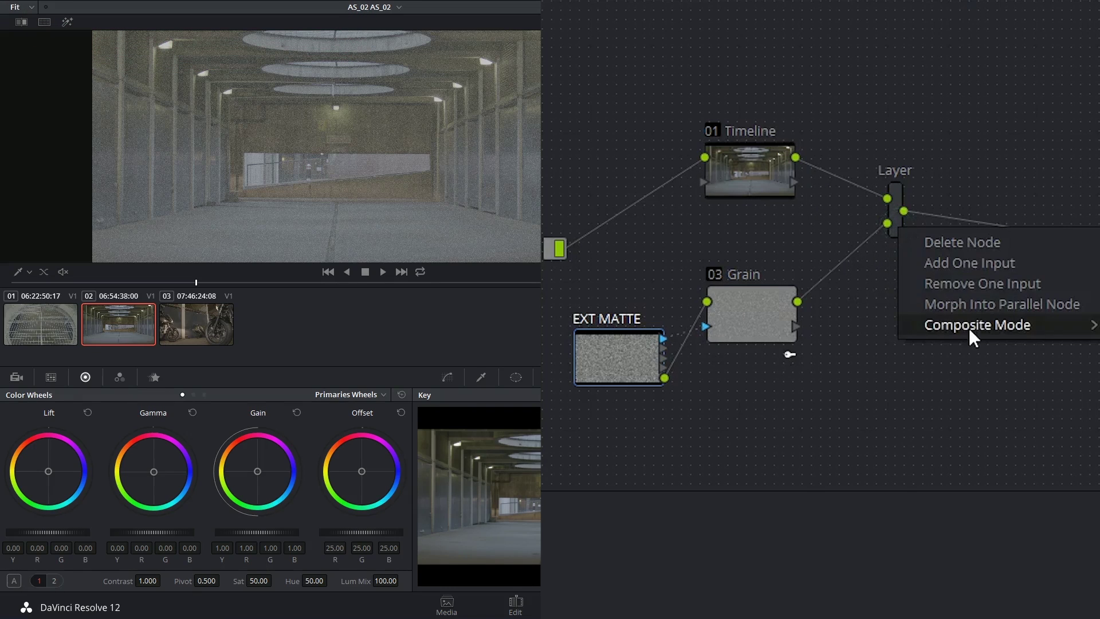
mouse_move(969, 329)
click(804, 454)
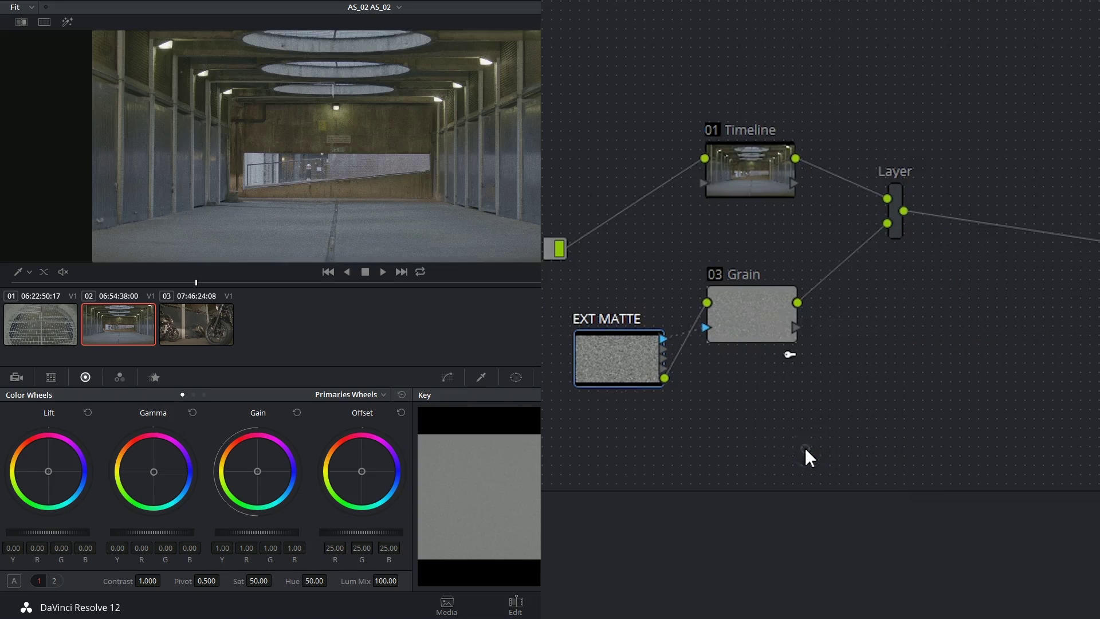
click(738, 318)
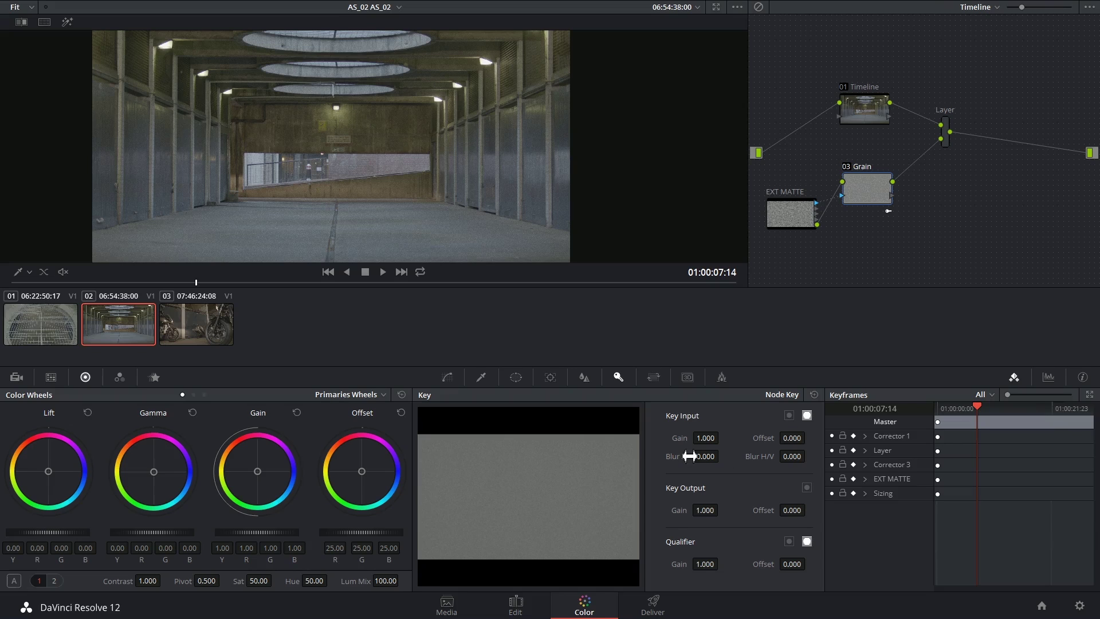
Step: Set the Grain node's Key Output Gain to 0.5
drag(689, 538, 718, 522)
click(705, 510)
text(0.5)
key(Return)
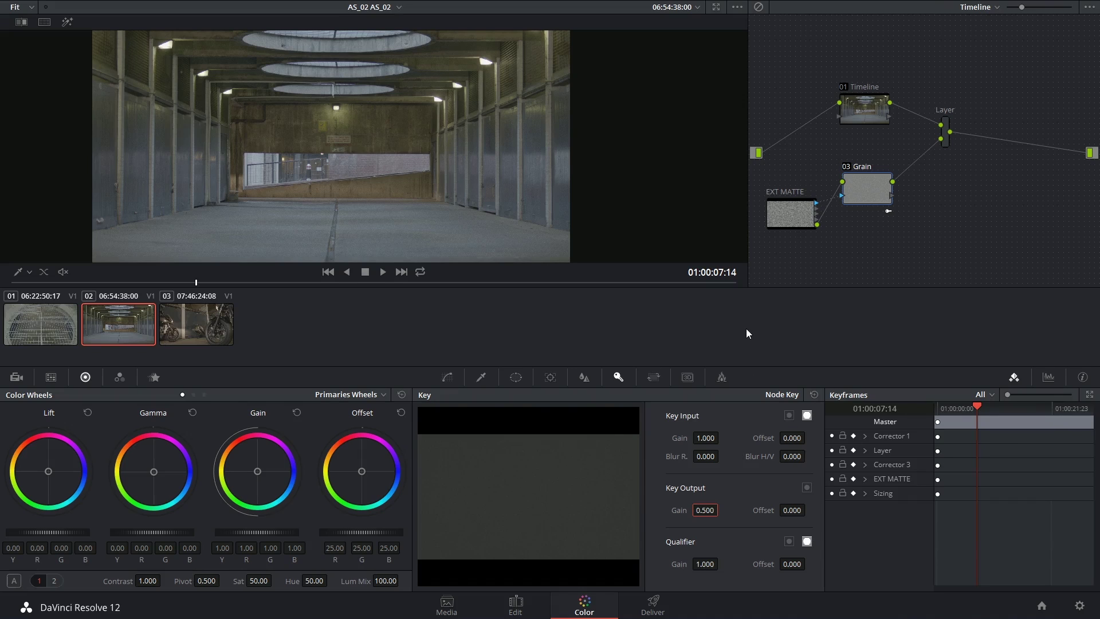
Step: Play back the motorcycle shot from the timeline start to review the grain
scroll(508, 114, up, 5)
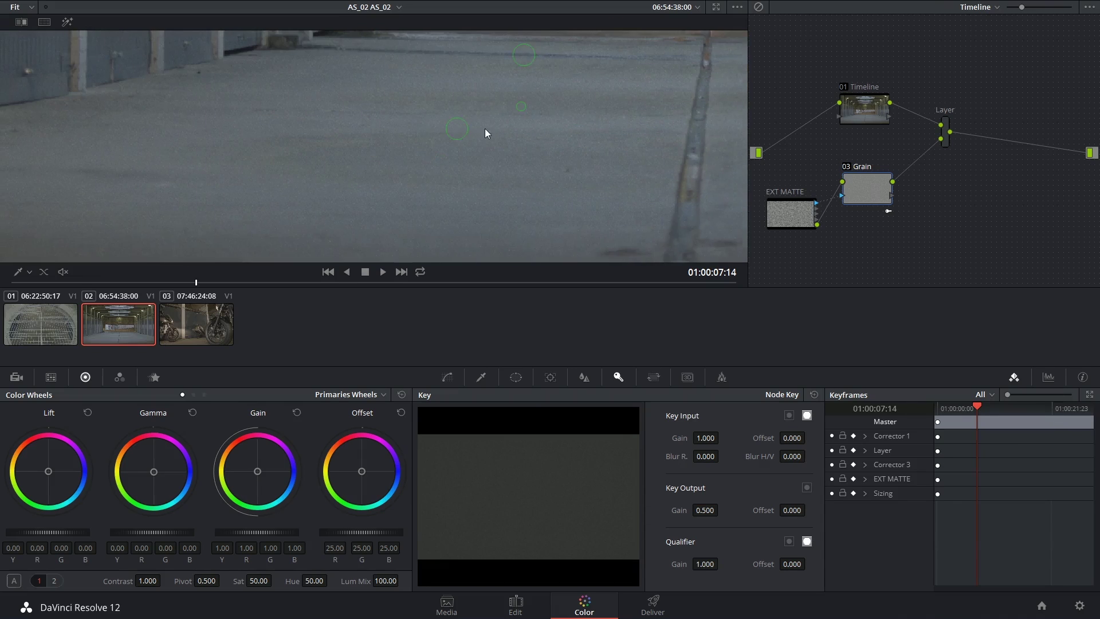
click(319, 283)
click(307, 283)
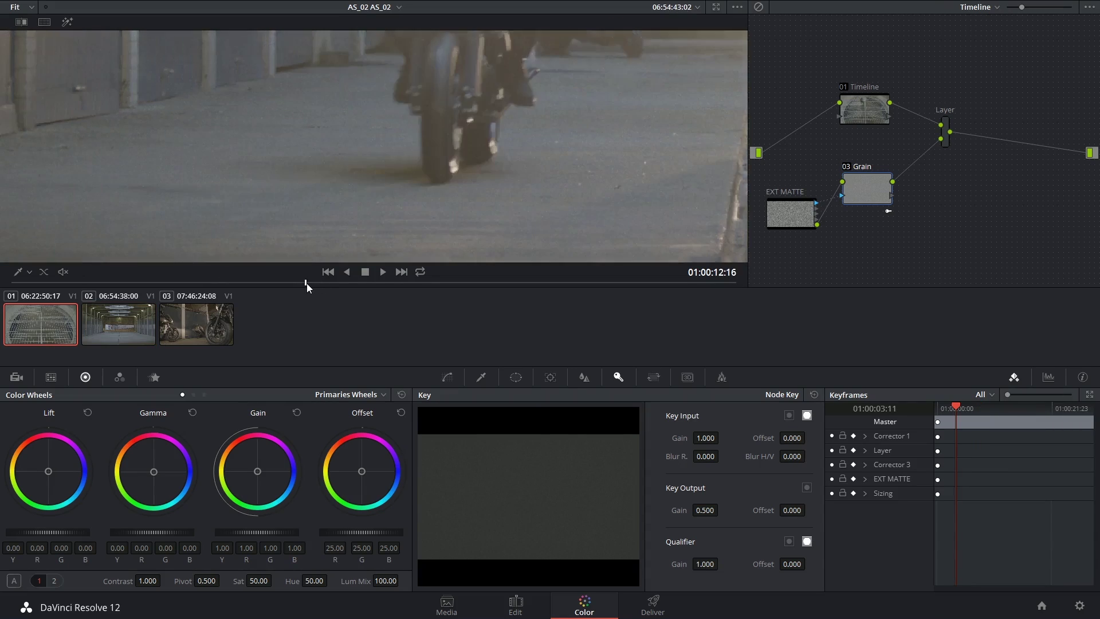
key(space)
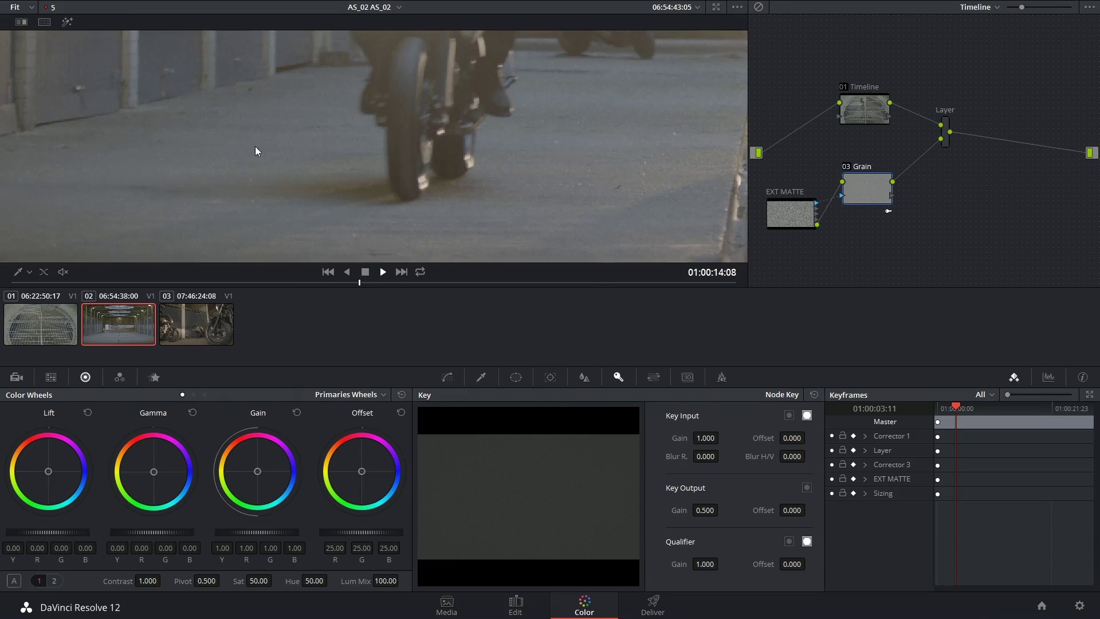
key(space)
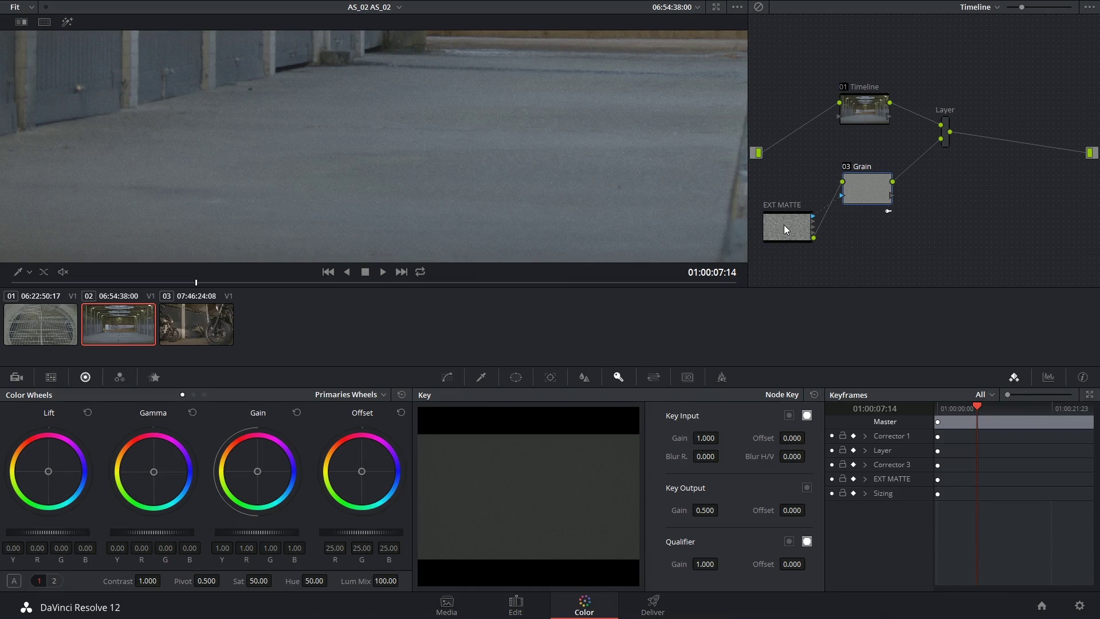
Step: Reposition the EXT MATTE node and show its External Matte settings with Loop and Lock Matte on
drag(783, 225, 783, 215)
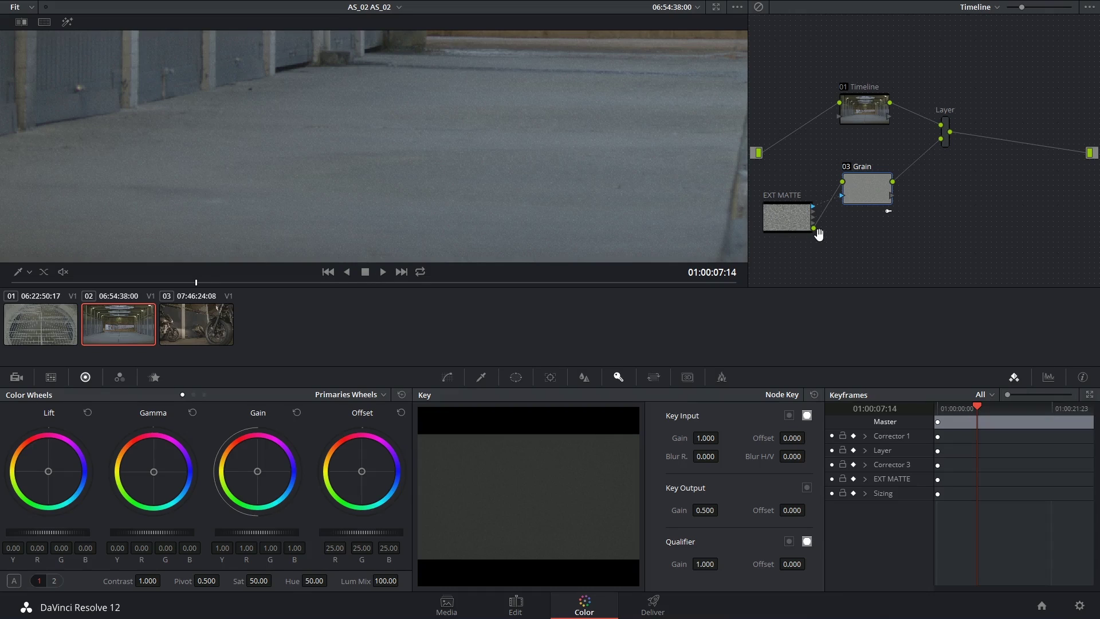
click(776, 220)
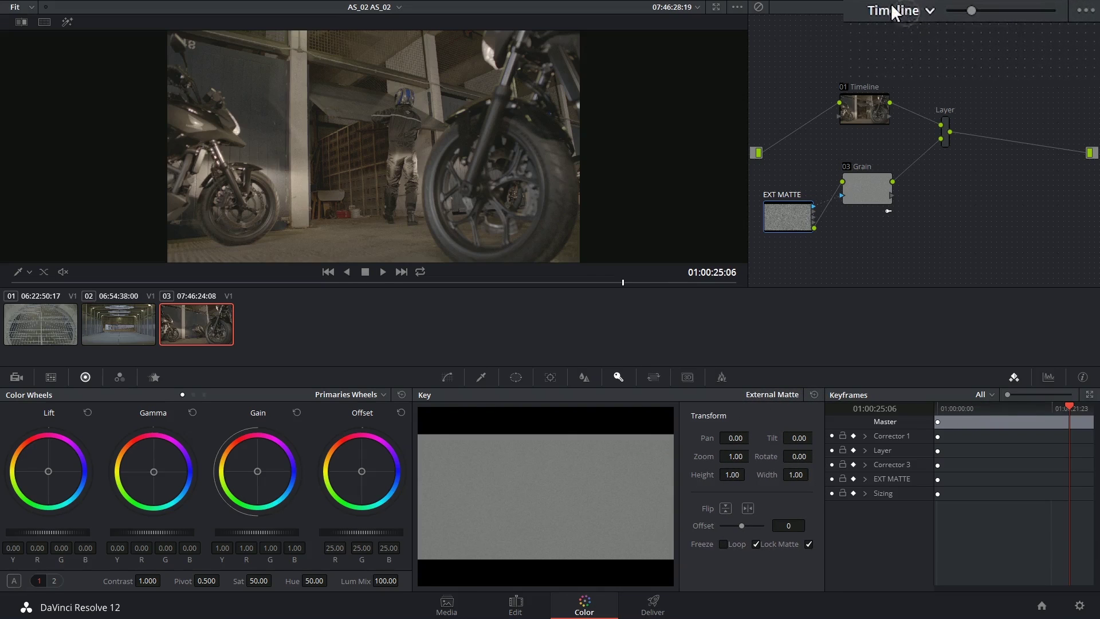
click(984, 7)
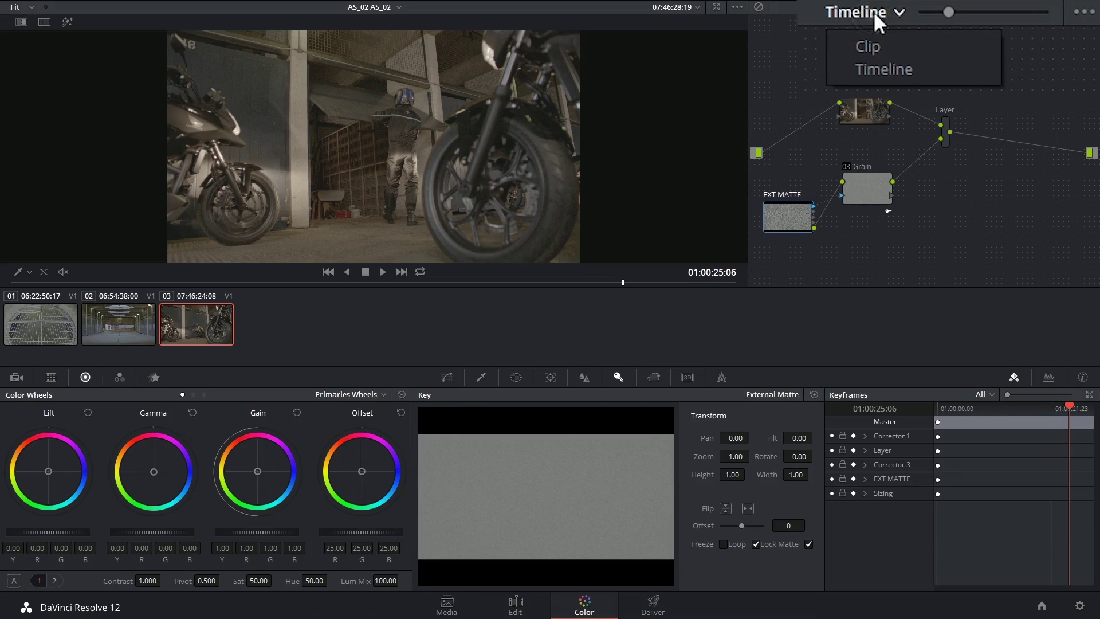
Step: Select clip 02 in the clip view, then return to the Timeline node graph
click(861, 47)
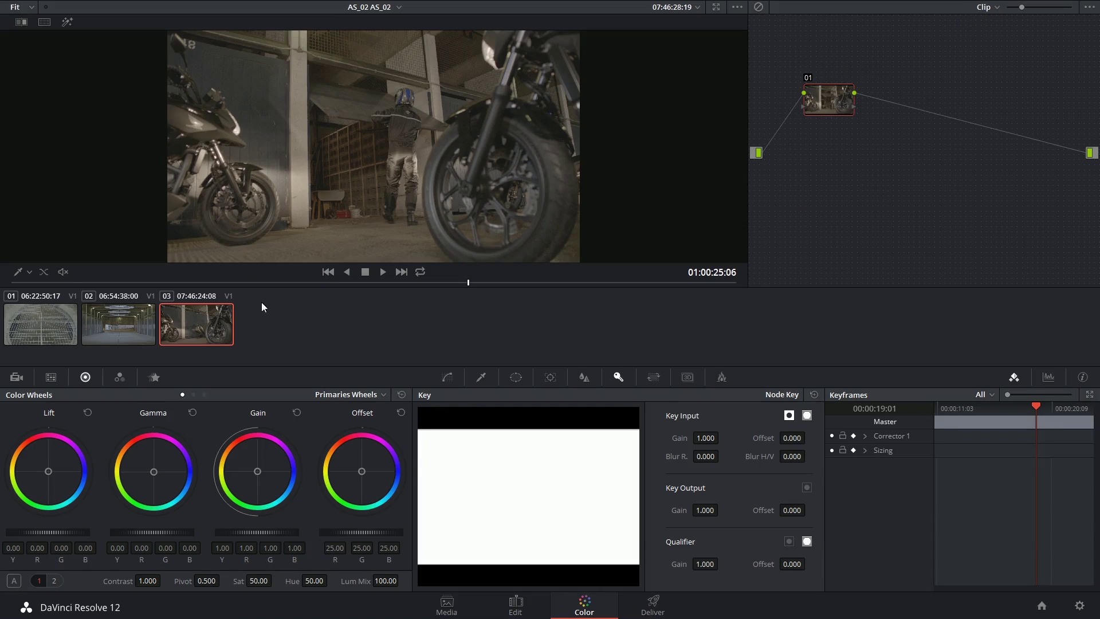
click(100, 324)
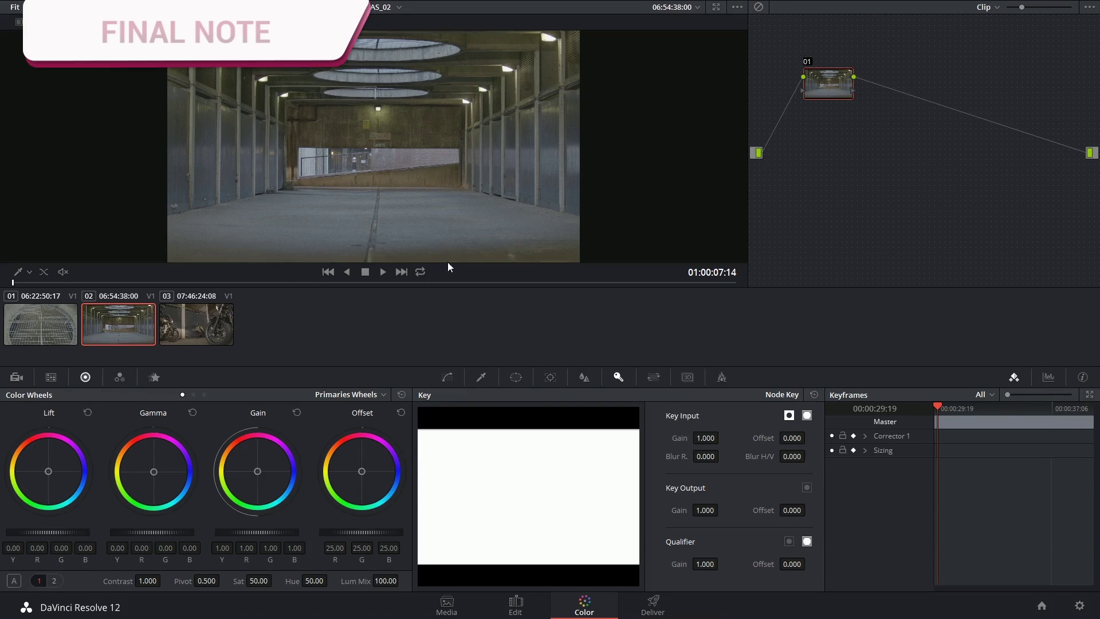
click(988, 8)
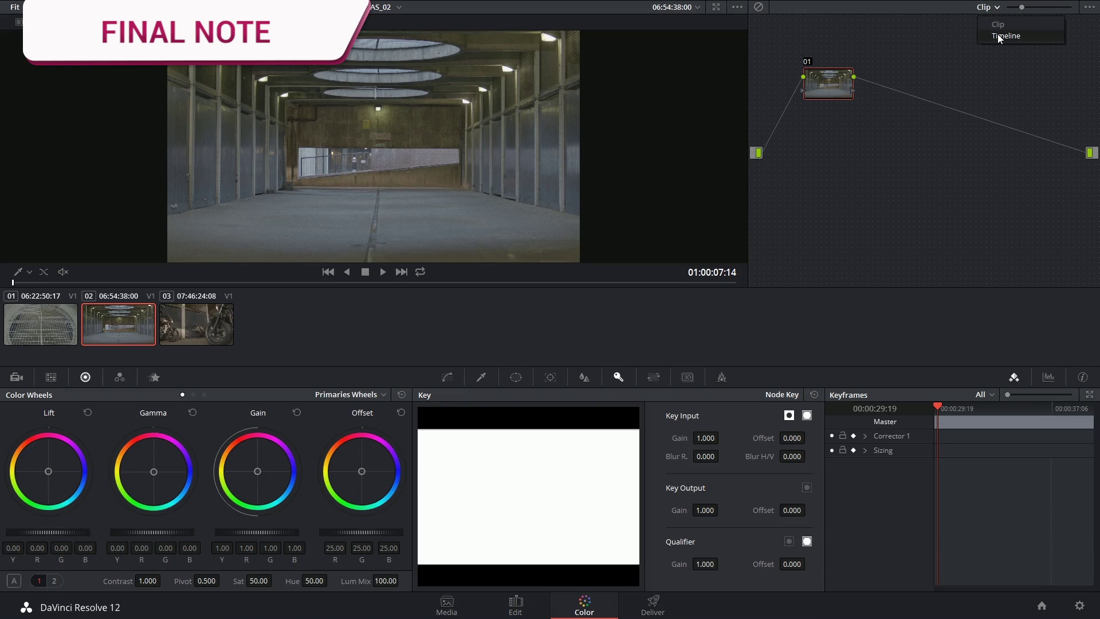
click(998, 34)
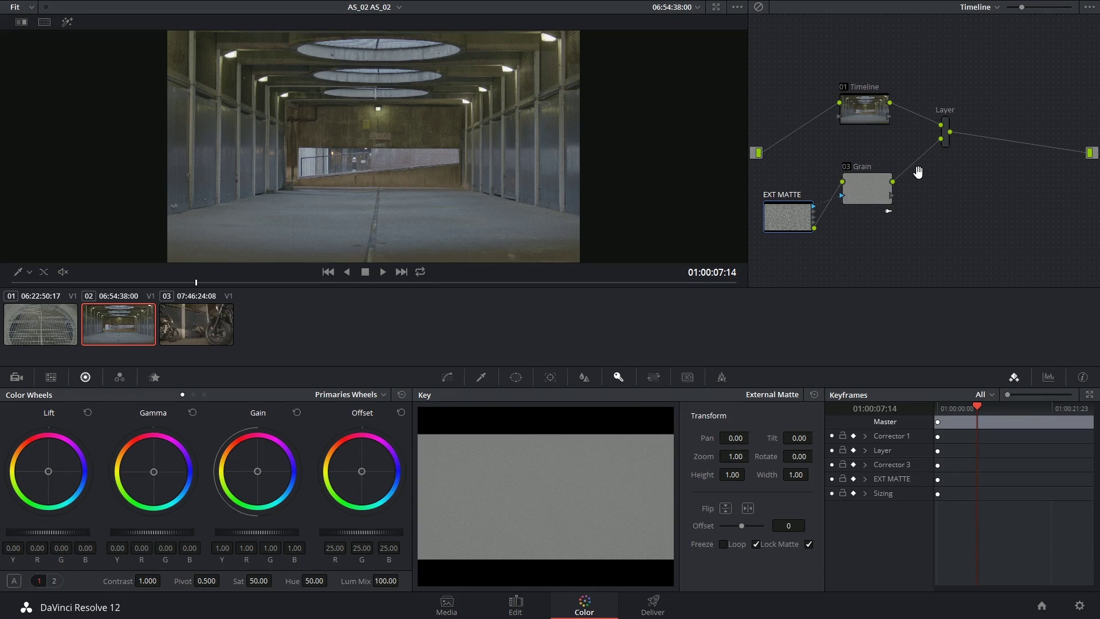
Step: Delete the source link into the Timeline node, then show the clip's single node 01
click(792, 132)
key(Delete)
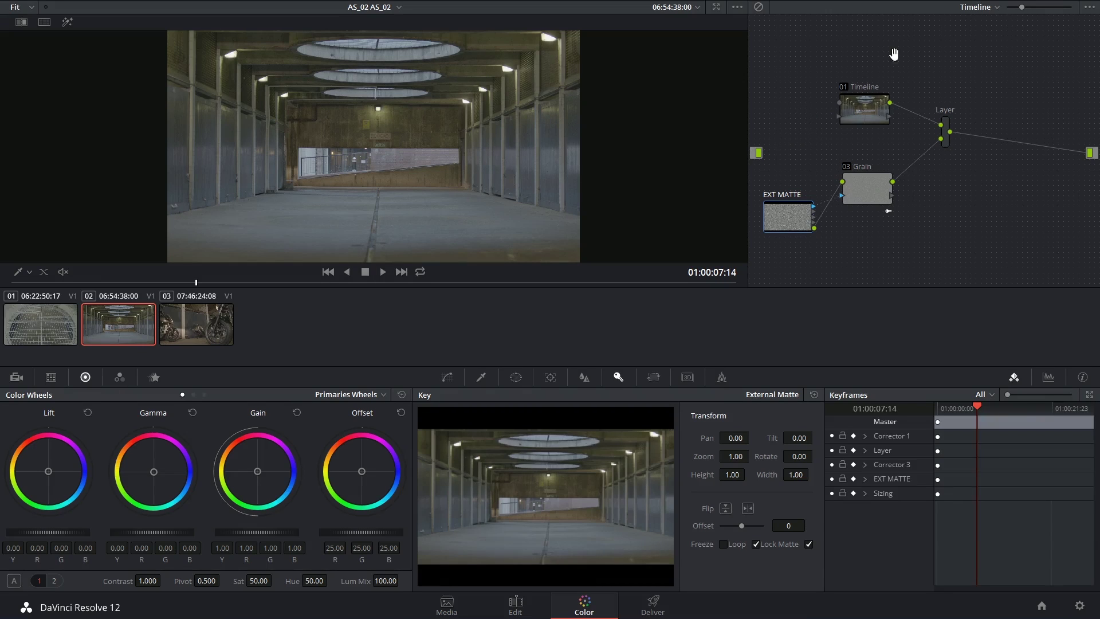
click(997, 7)
click(984, 19)
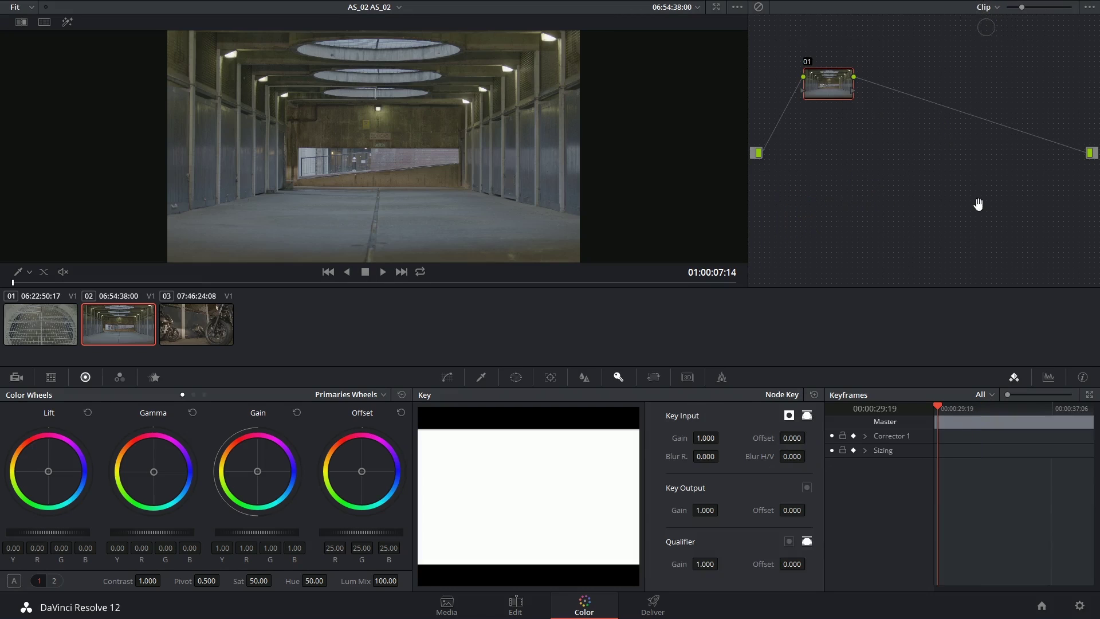
click(981, 7)
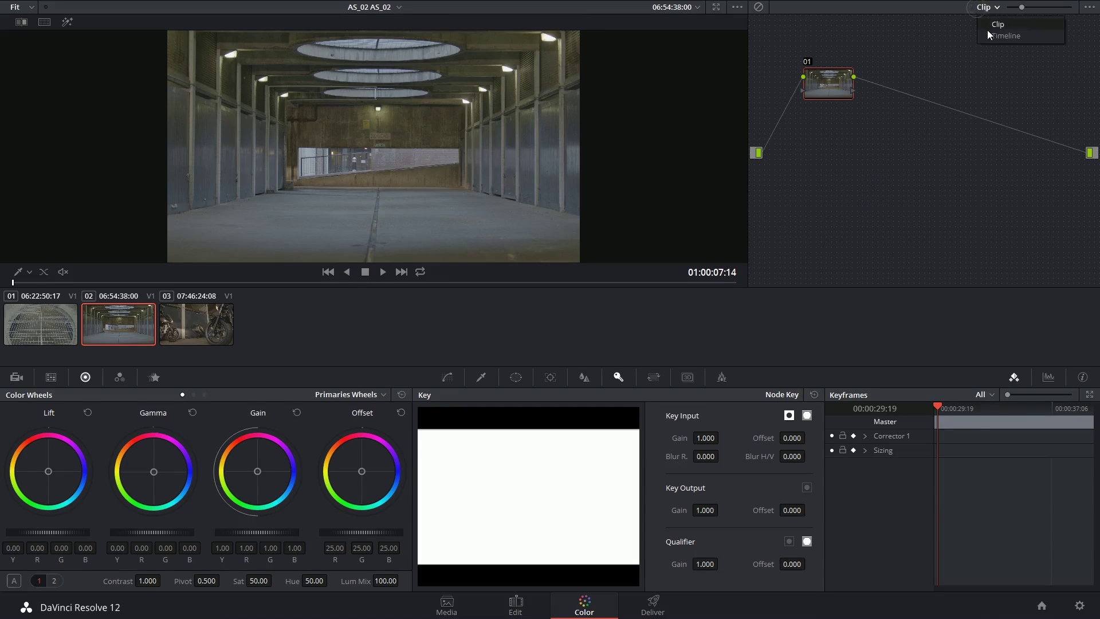